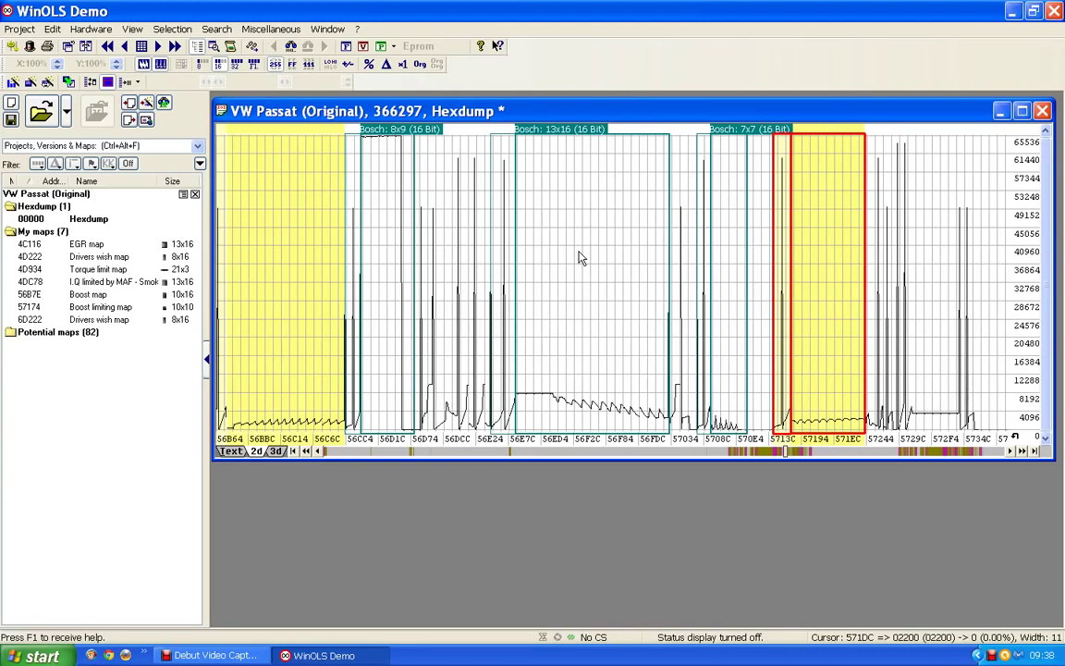
# Open the Bosch 13x16 map from the hexdump and set its engine speed Y-axis factor to 1
pyautogui.doubleClick(566, 135)
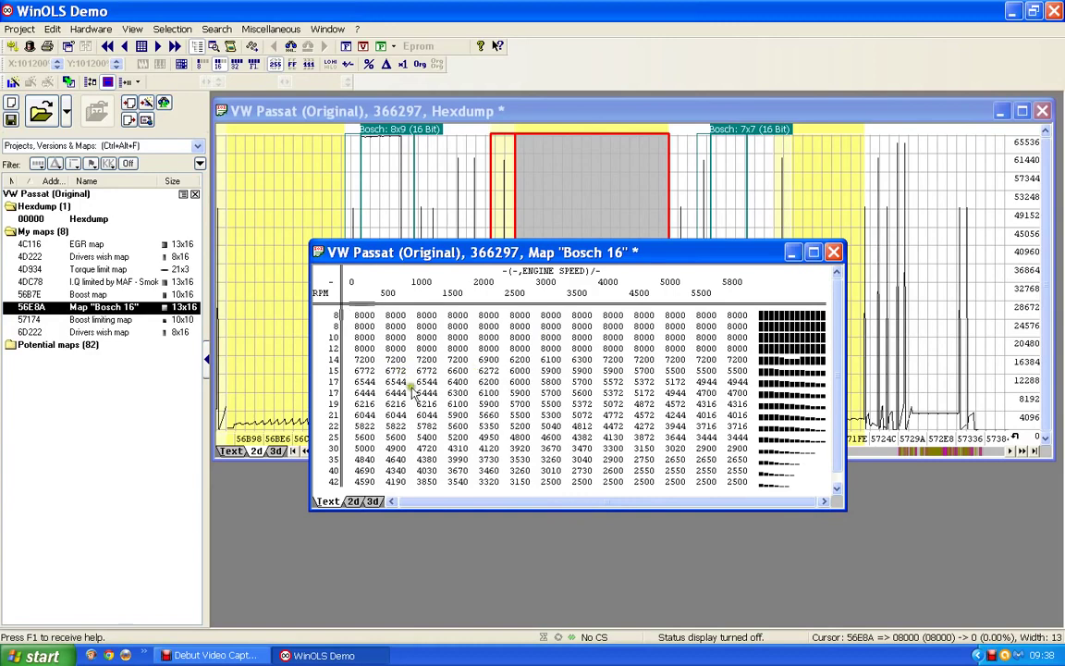
pyautogui.doubleClick(326, 385)
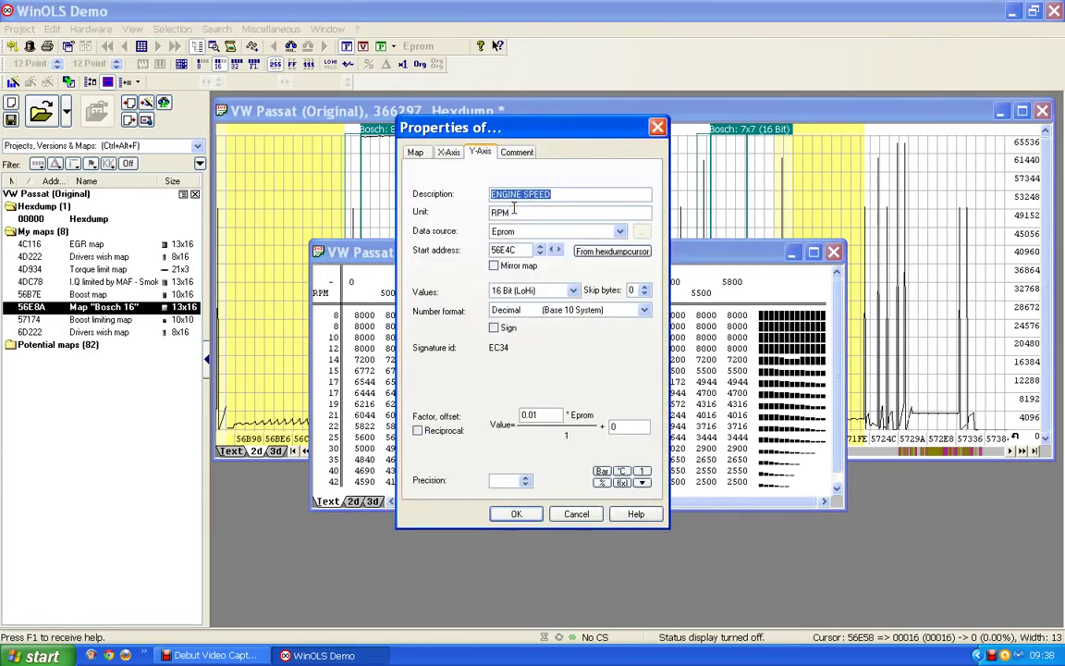
pyautogui.moveTo(544, 415); pyautogui.dragTo(495, 416)
pyautogui.write('1')
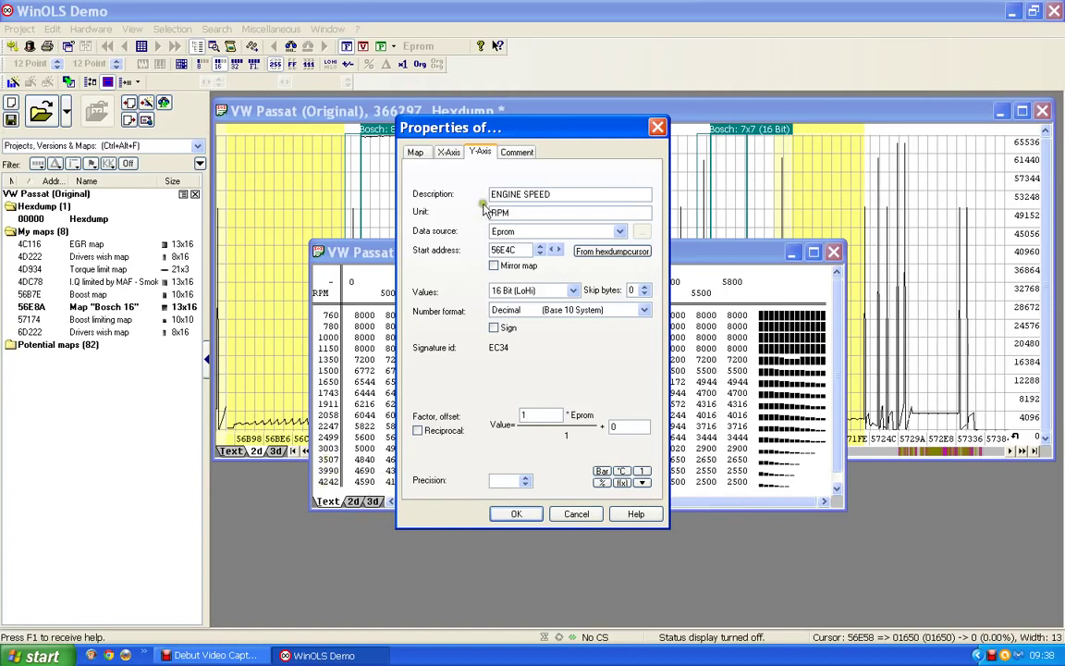
pyautogui.click(514, 514)
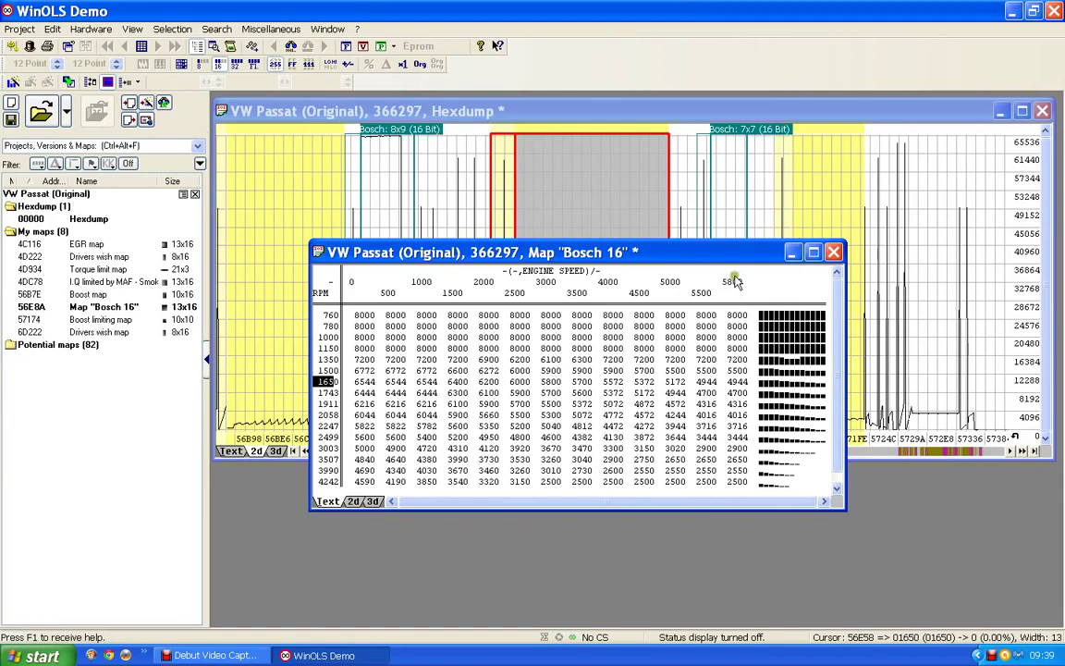
# Set the map's X-axis description to I.Q, unit to mg/stroke, factor to 0.01 and precision to 1
pyautogui.doubleClick(572, 293)
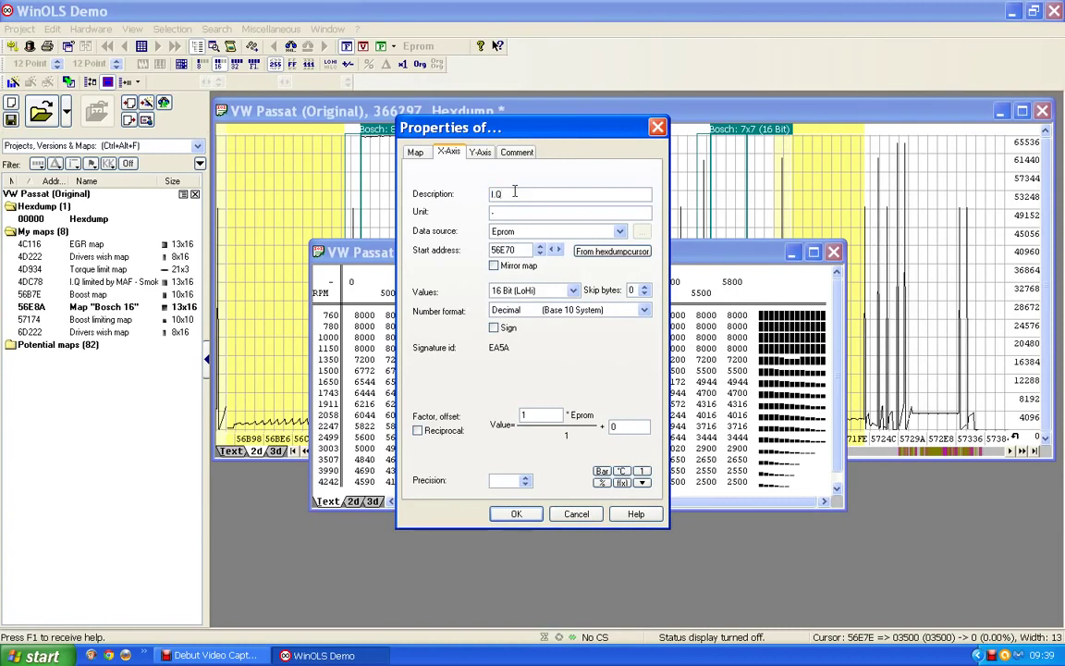
pyautogui.press('Tab')
pyautogui.write('mg/stroke')
pyautogui.doubleClick(518, 416)
pyautogui.write('0')
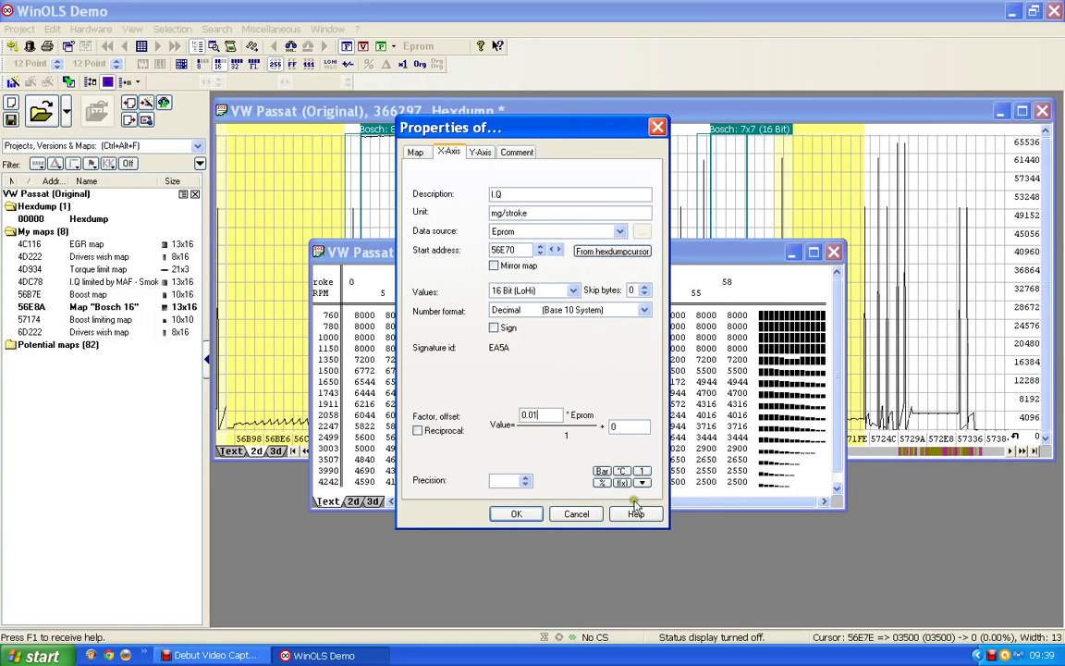
pyautogui.click(526, 483)
pyautogui.click(526, 479)
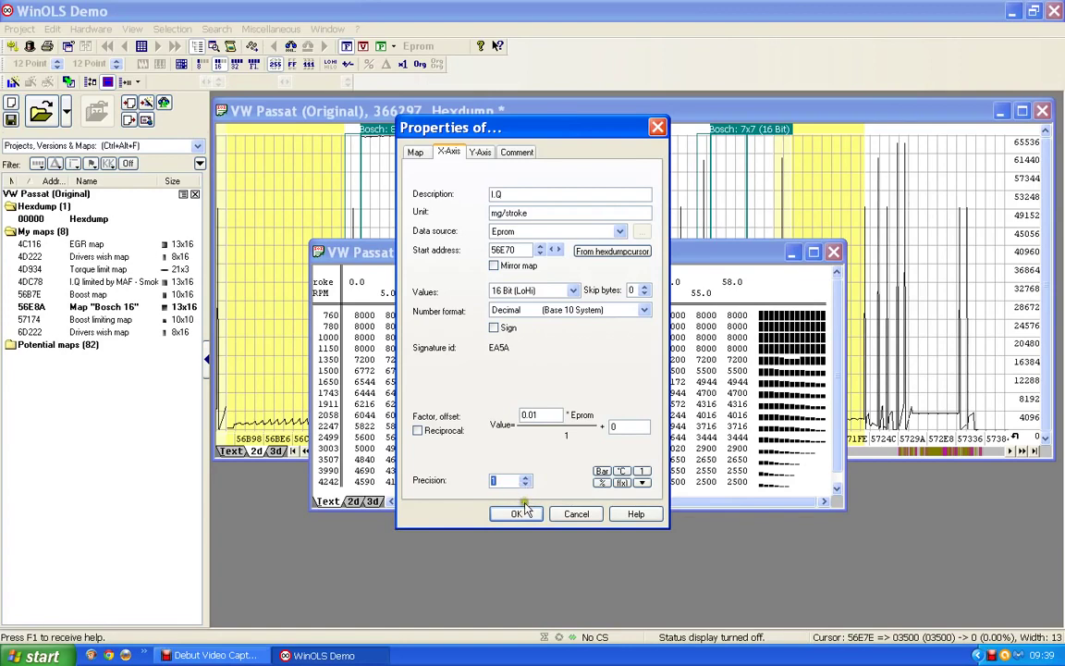
pyautogui.click(518, 514)
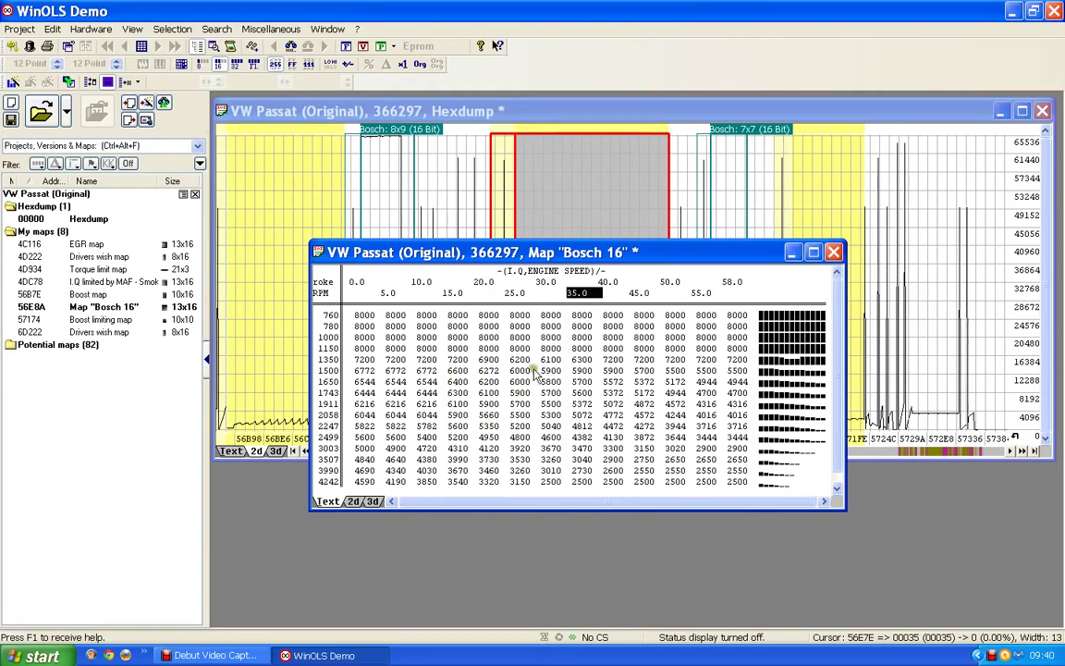
# Rename the map as N75 map, with the description Percentage and the unit %
pyautogui.click(540, 383)
pyautogui.doubleClick(541, 392)
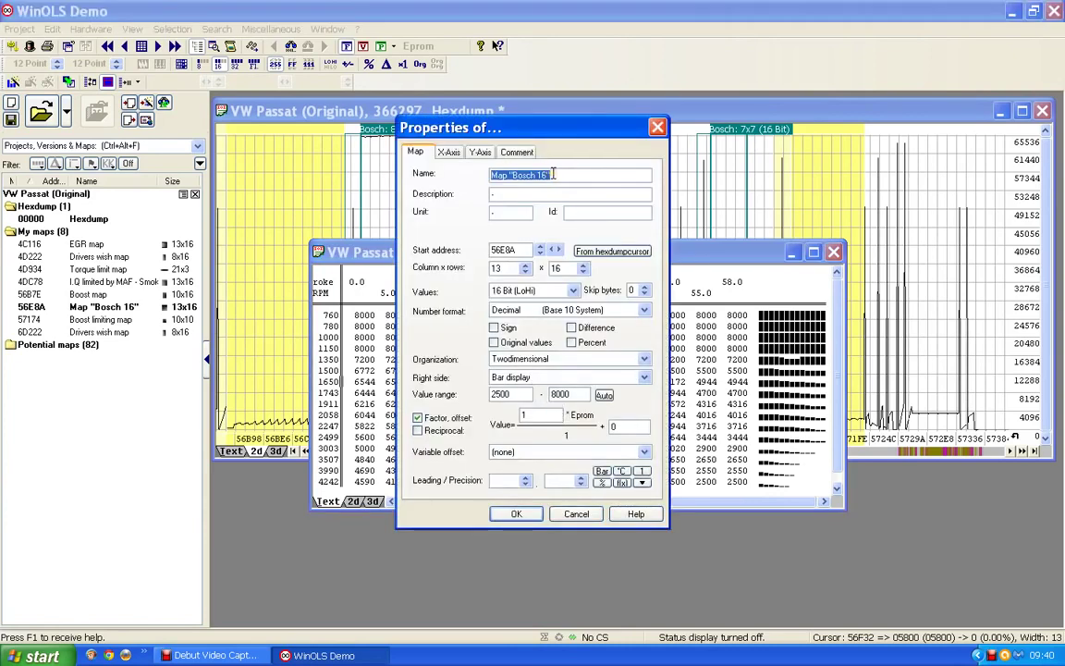
pyautogui.write('N')
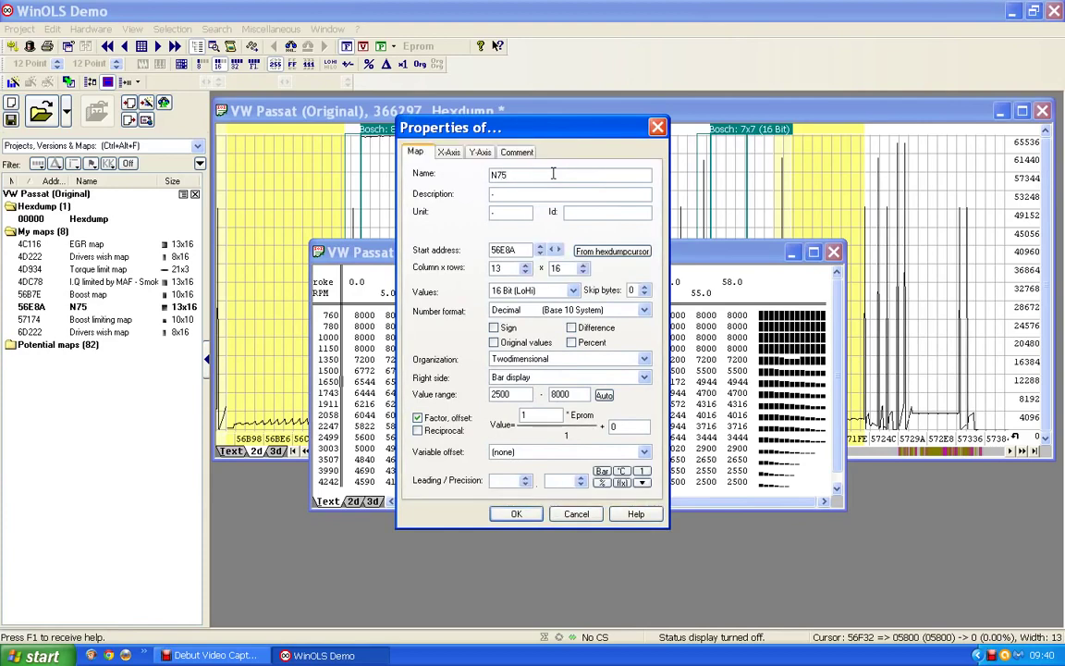
pyautogui.write('75 map')
pyautogui.click(492, 195)
pyautogui.write('Percentage')
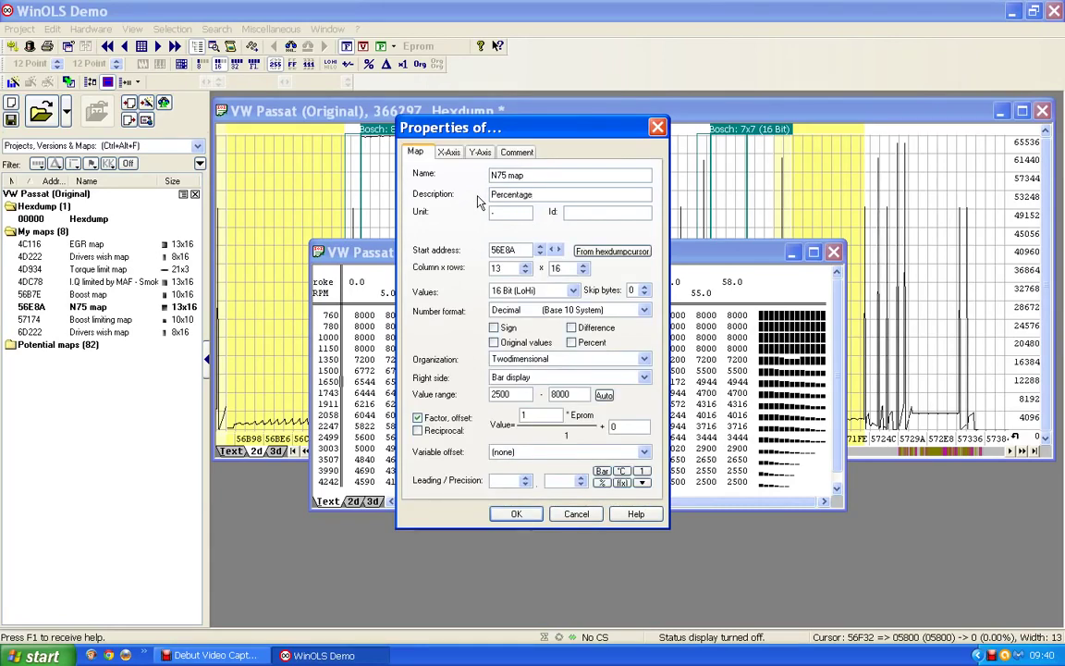
pyautogui.click(488, 196)
pyautogui.click(505, 212)
pyautogui.press('BackSpace')
pyautogui.write('%')
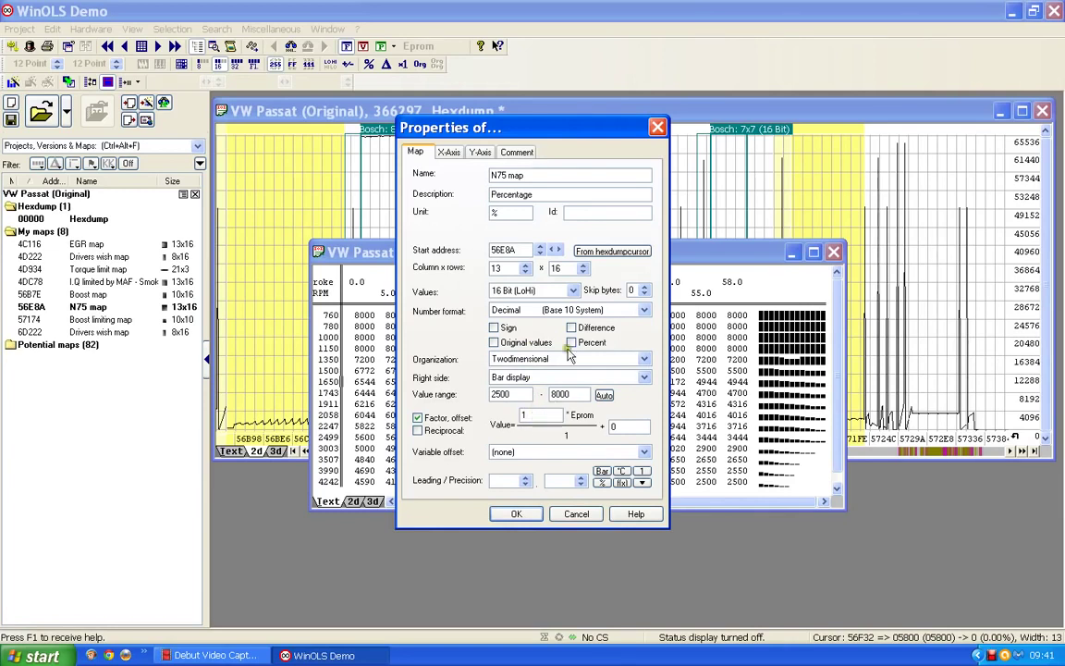
# Set the N75 map's value factor to 0.01 and its precision to 1 decimal place
pyautogui.doubleClick(533, 414)
pyautogui.write('0.01')
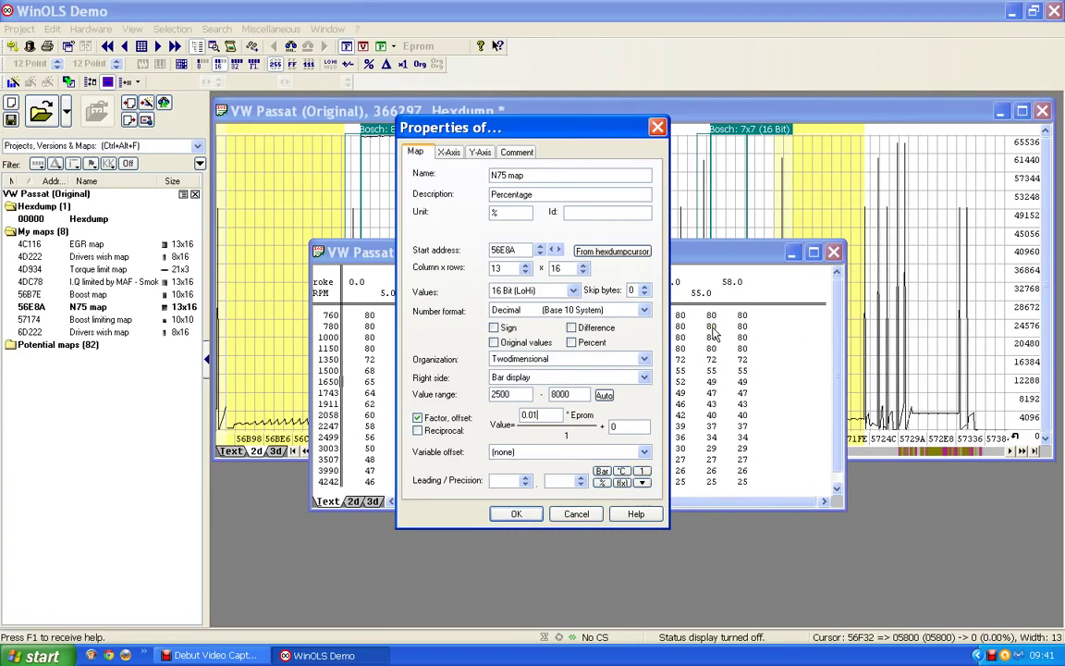
pyautogui.click(582, 482)
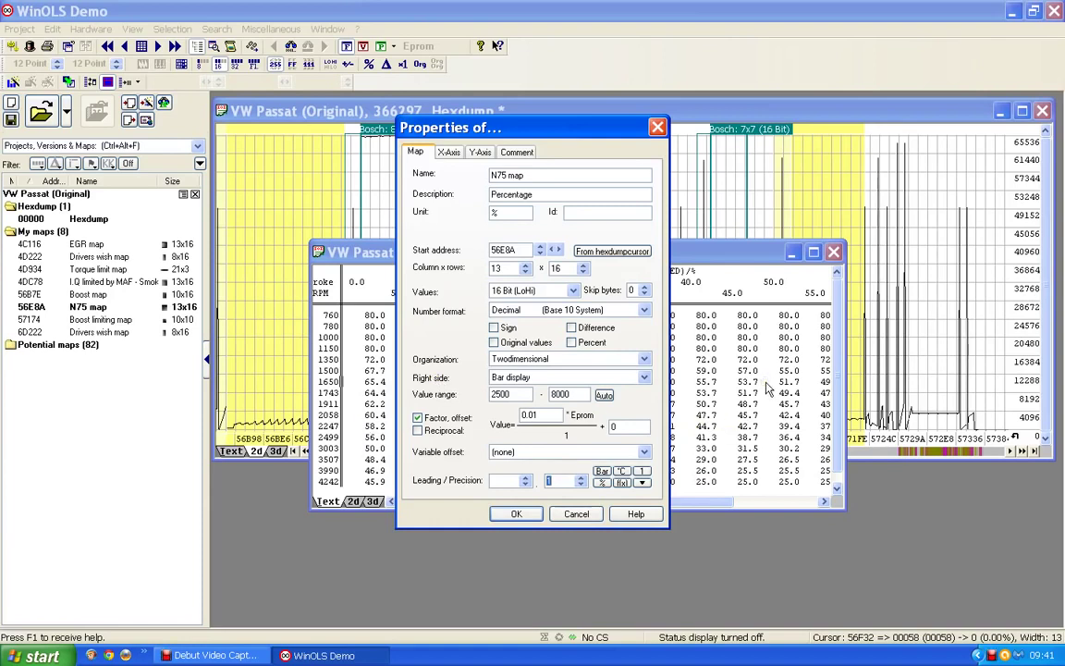
pyautogui.click(580, 479)
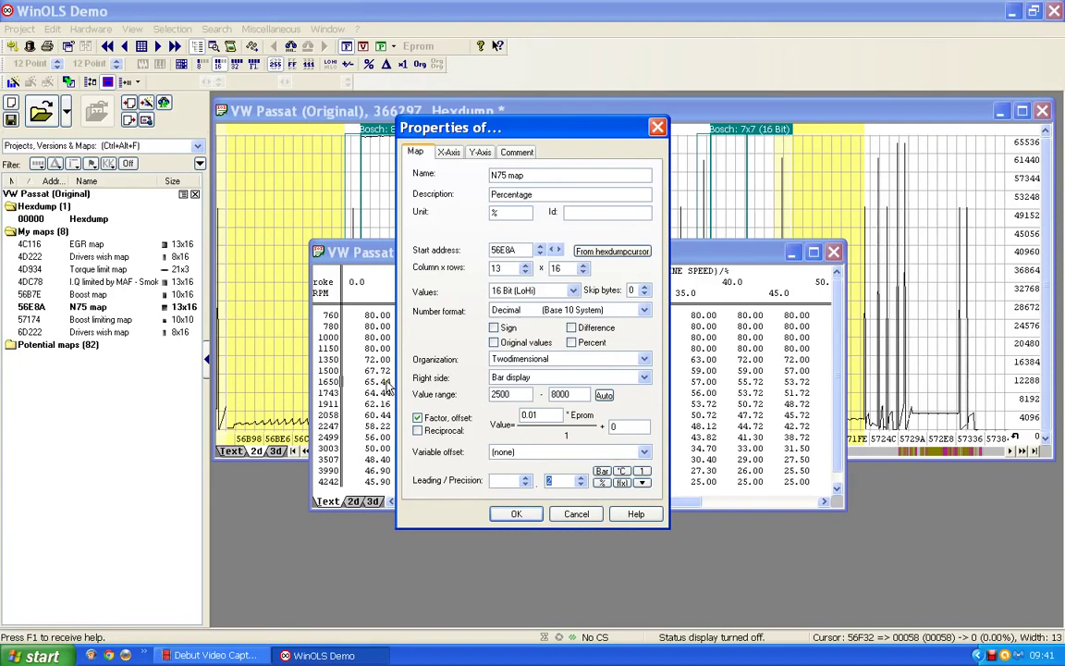
pyautogui.click(581, 479)
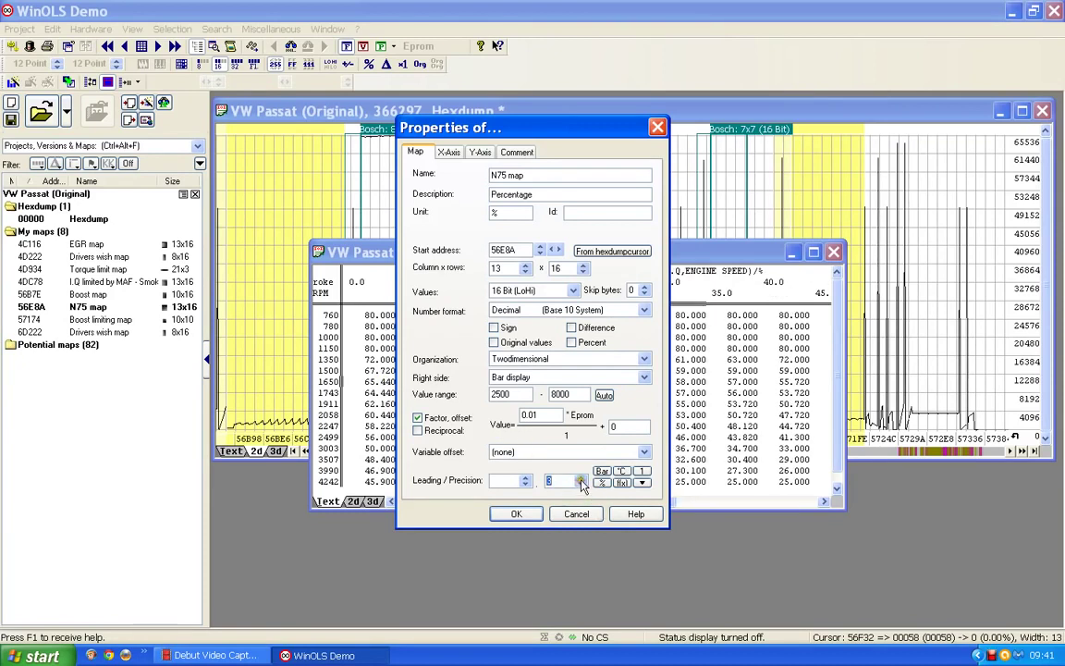
pyautogui.click(581, 483)
pyautogui.click(582, 483)
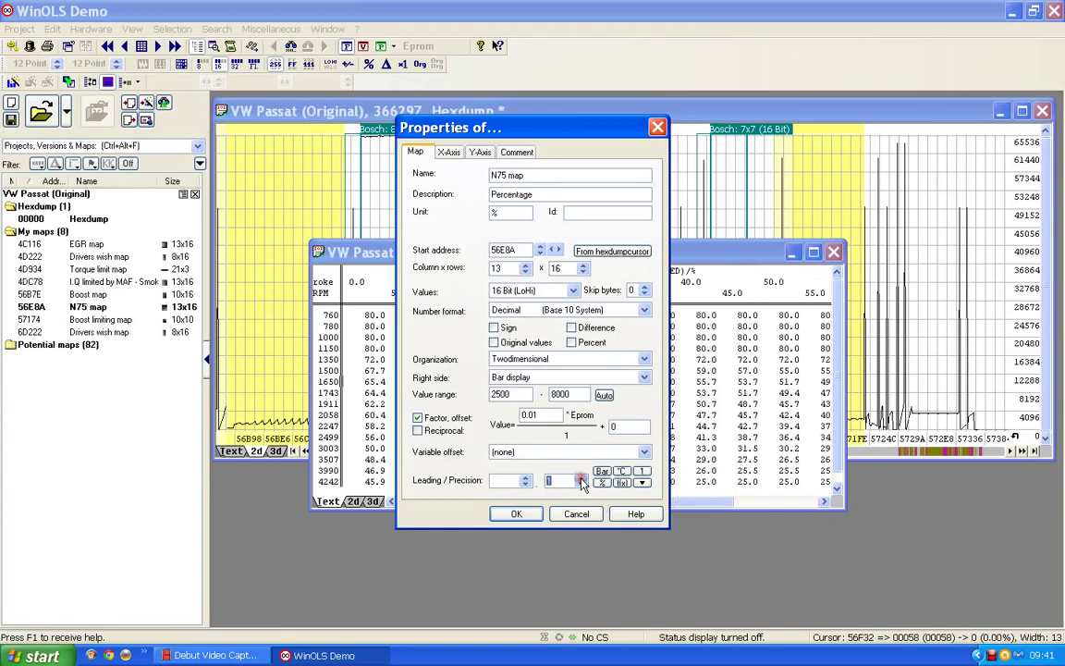
pyautogui.click(520, 514)
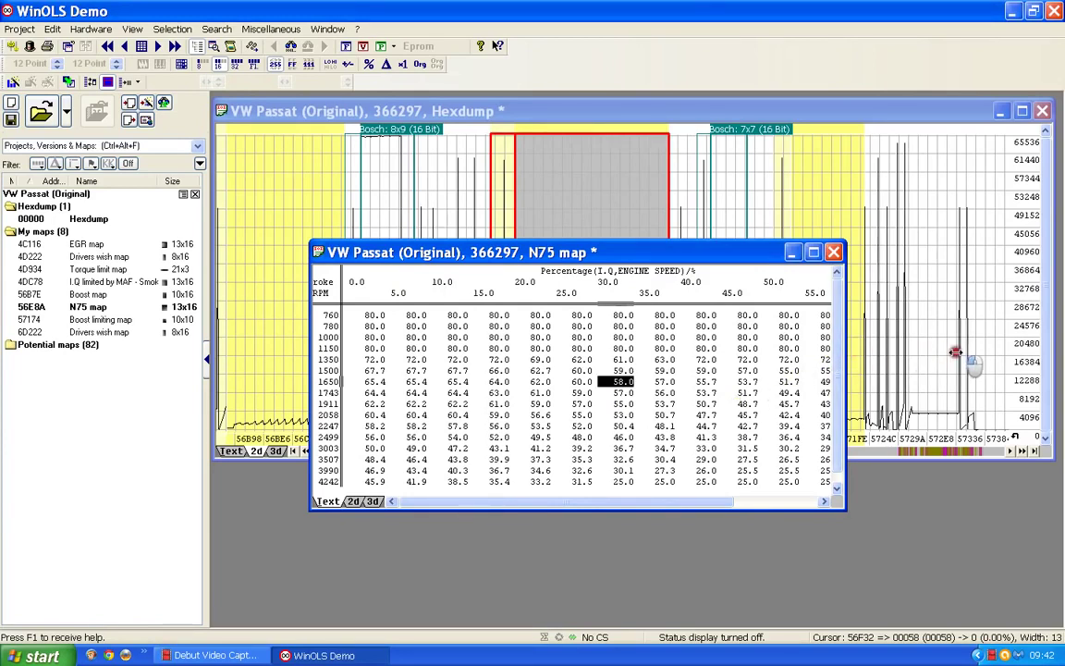
# Widen the N75 map window to examine its percentages across the I.Q and engine speed axes, and close the map
pyautogui.moveTo(846, 351); pyautogui.dragTo(954, 351)
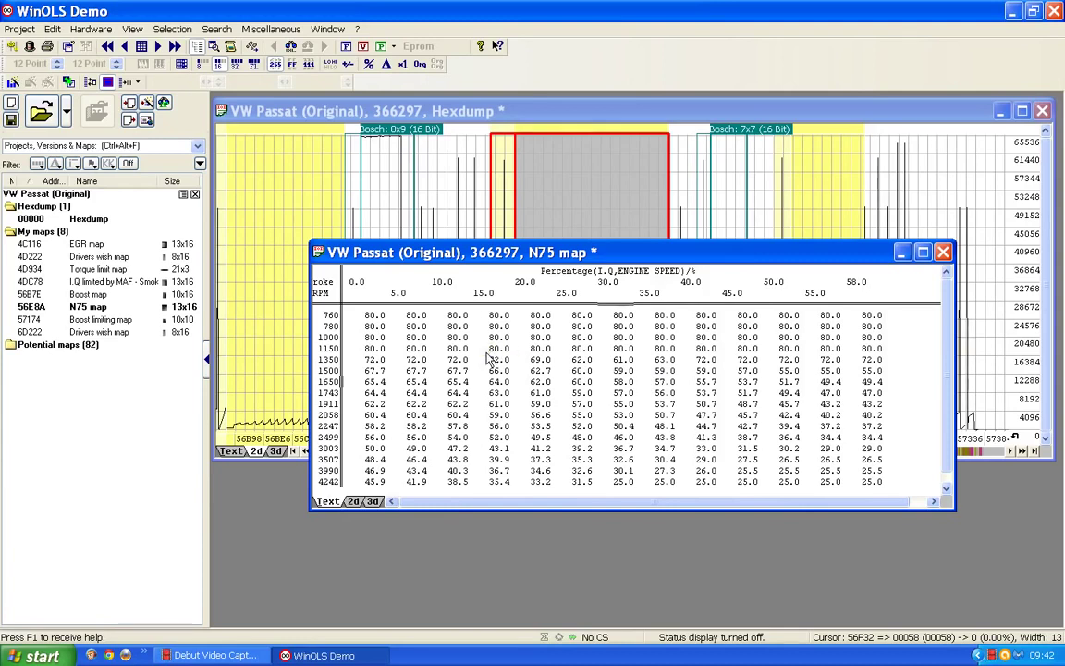
pyautogui.click(575, 350)
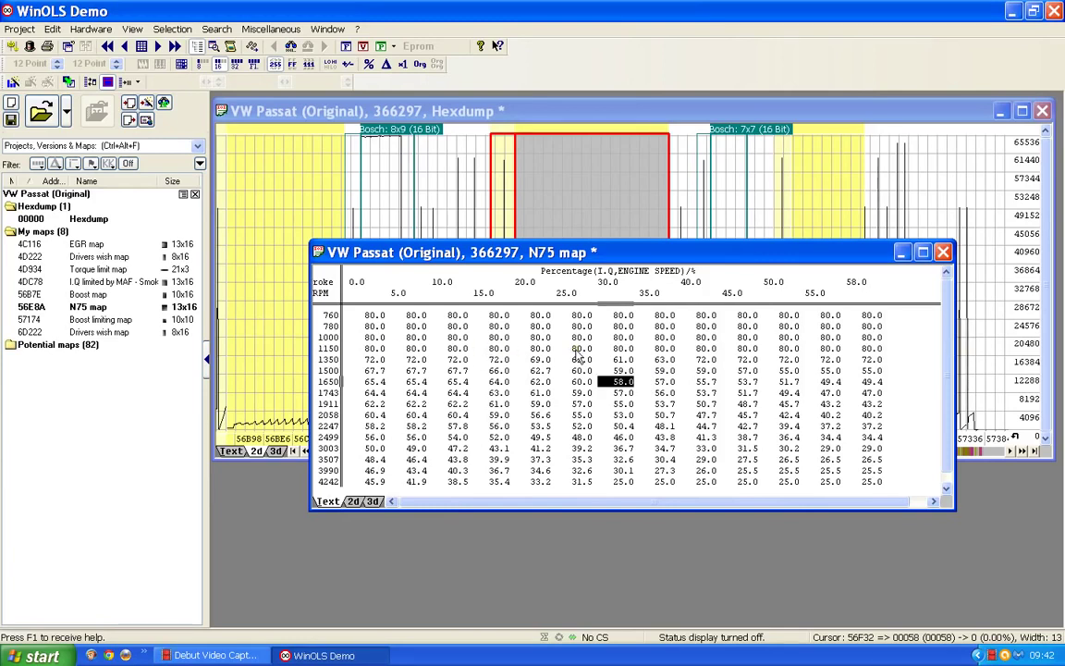
pyautogui.click(494, 367)
pyautogui.click(439, 346)
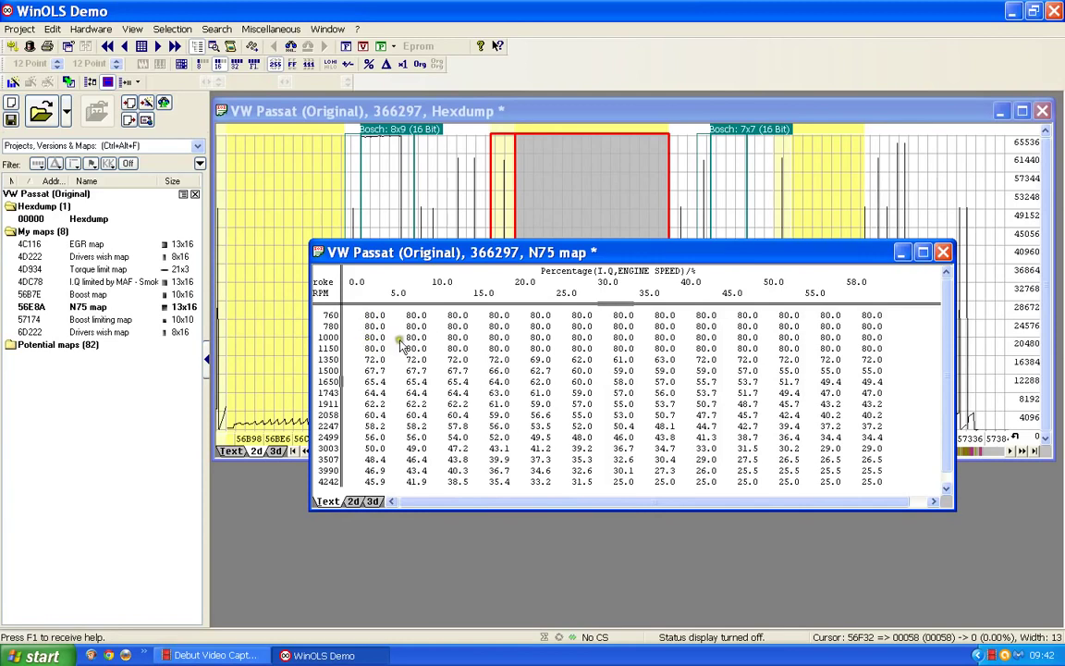
pyautogui.click(849, 293)
pyautogui.click(473, 293)
pyautogui.click(945, 252)
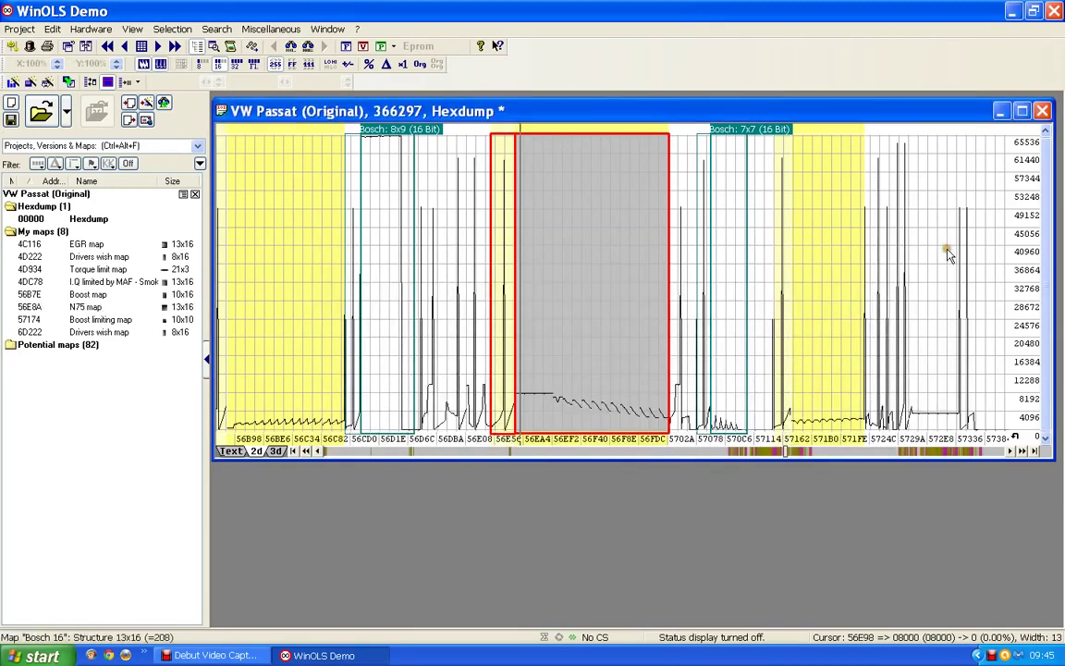
pyautogui.click(599, 298)
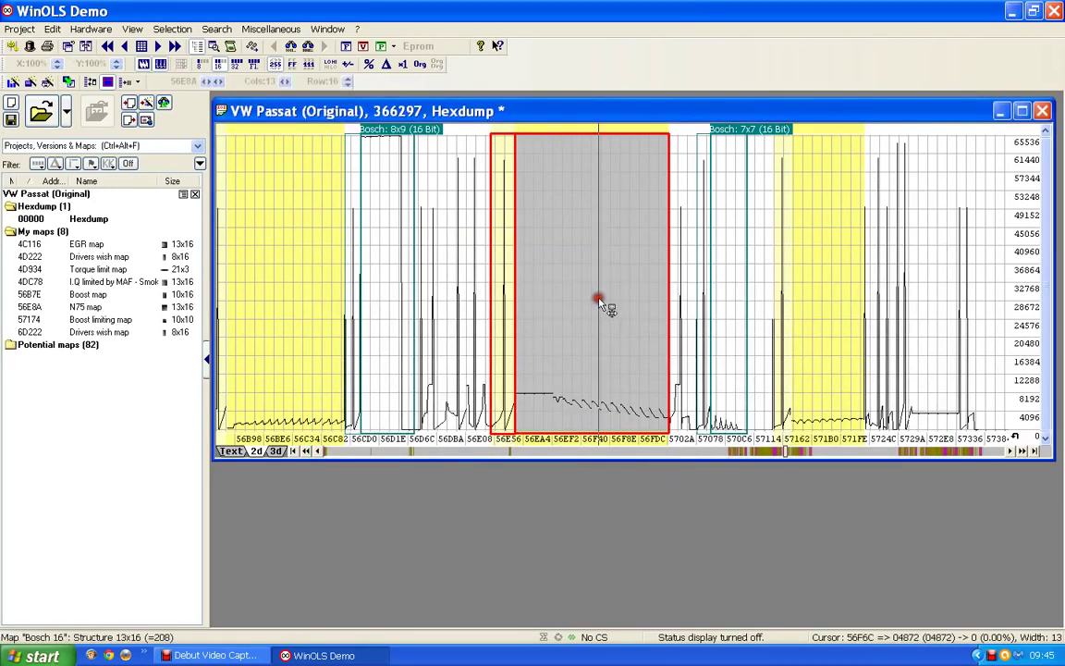